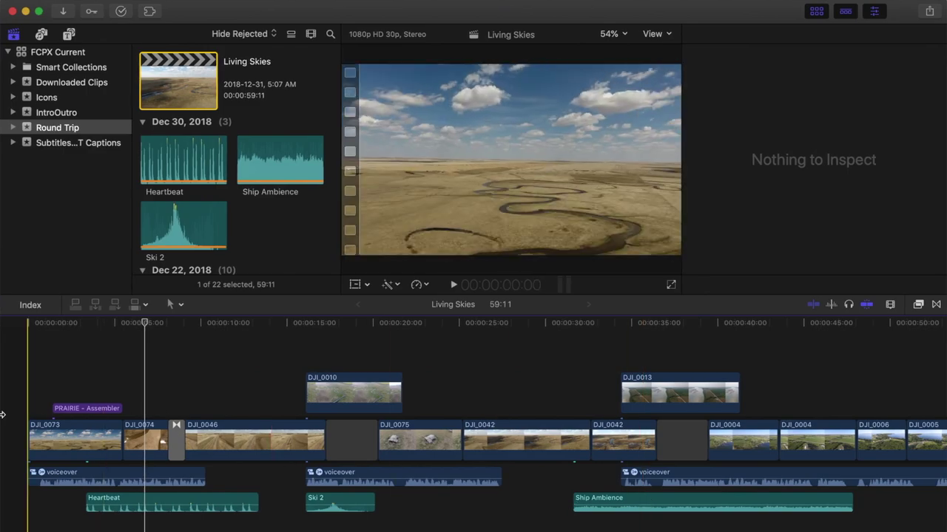
Play the Living Skies timeline from its start and stop at 00:00:07:12.
key(Home)
key(space)
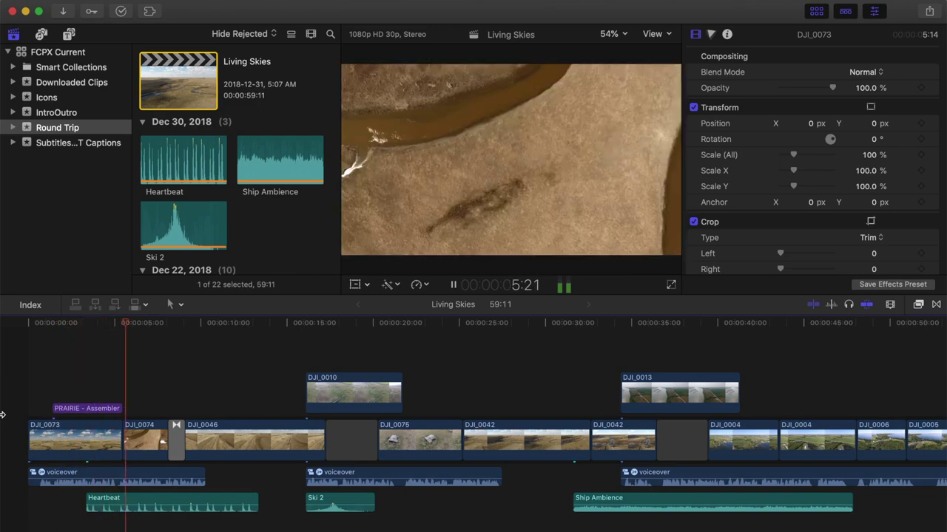
key(space)
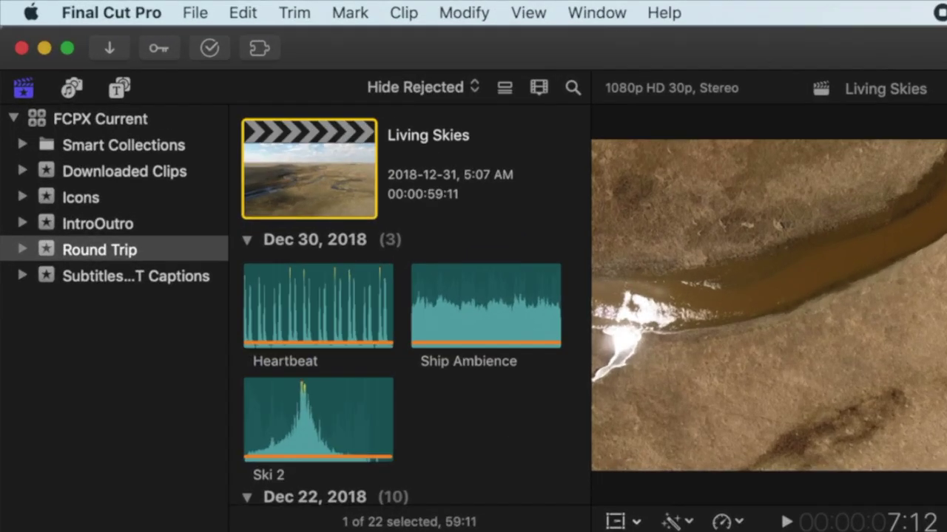
Export the project as XML version 1.8 named 'Living Skies (color grade)' to the Desktop.
click(110, 7)
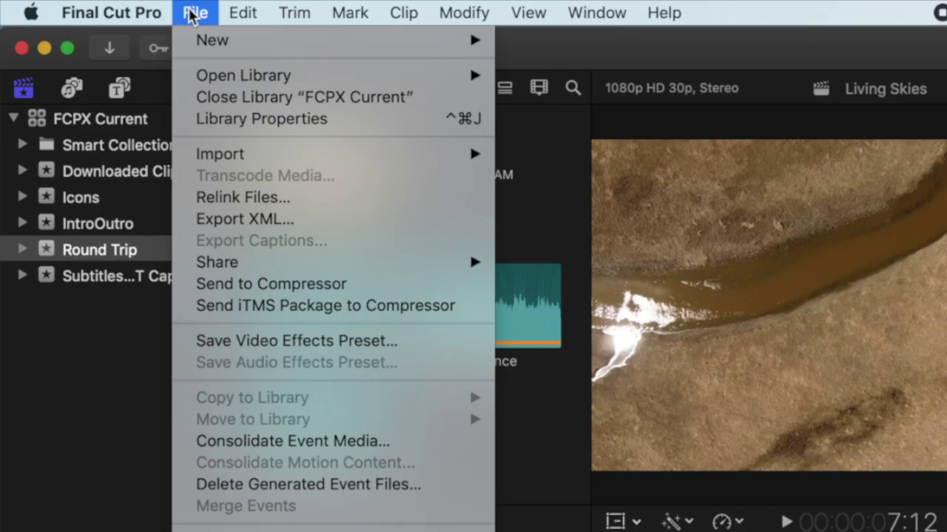
click(311, 220)
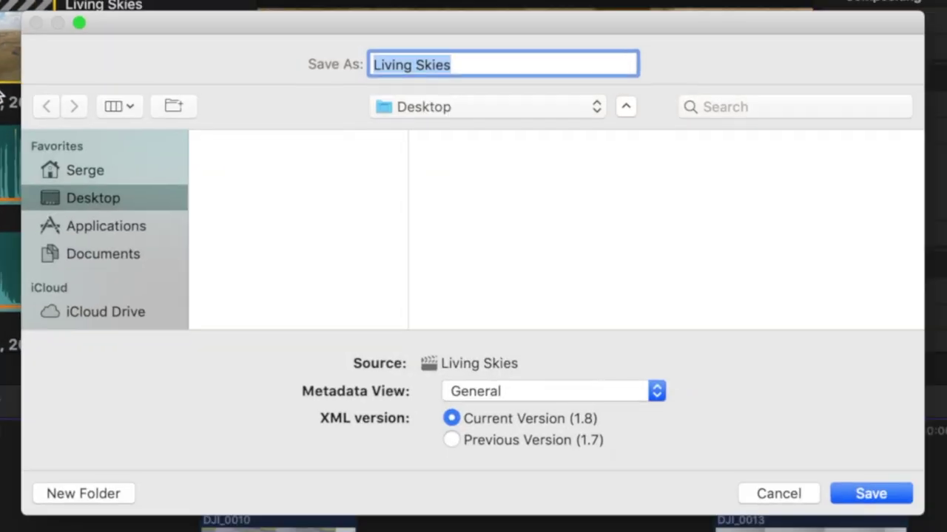
click(479, 65)
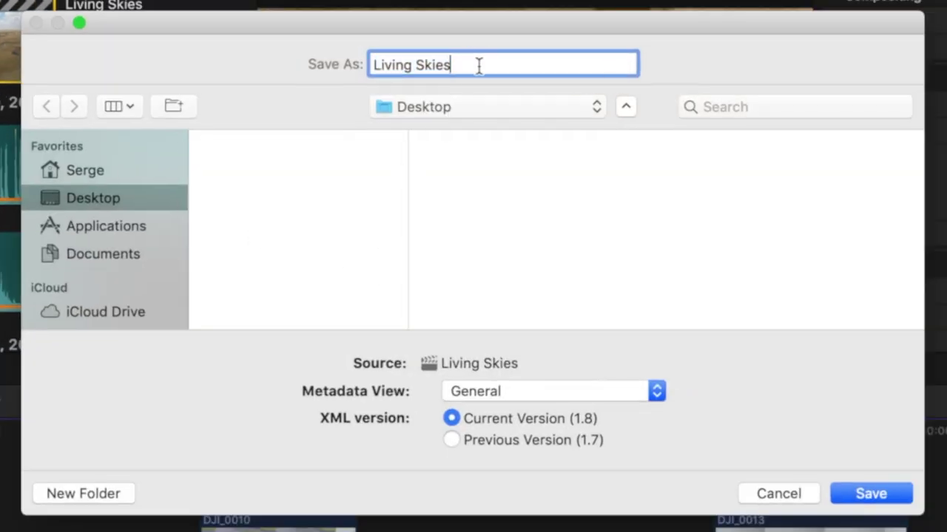
text((color grade ))
click(454, 443)
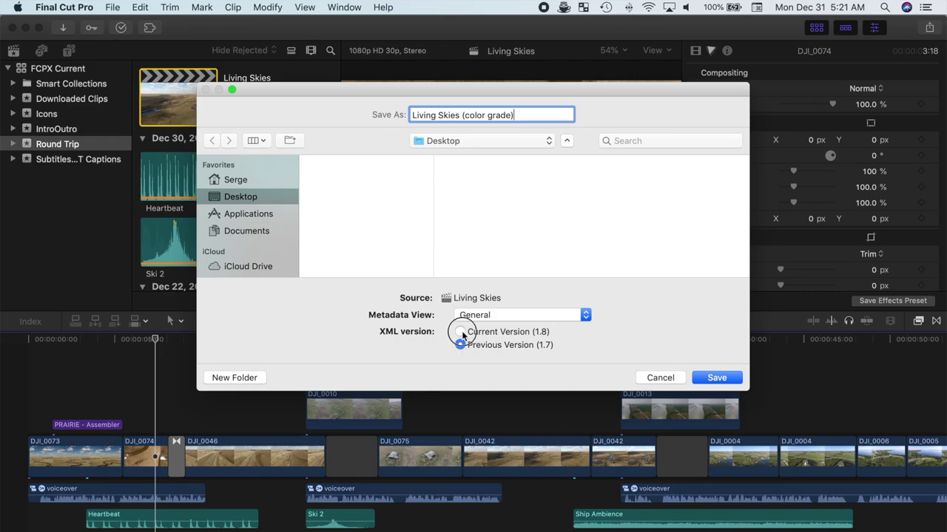
click(460, 332)
click(713, 378)
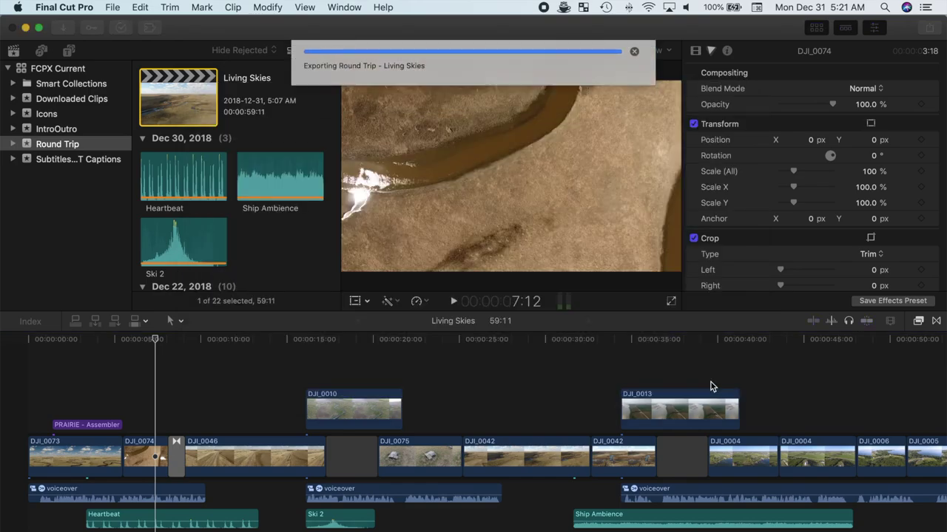
View the Get Info details of the 186 KB Living Skies (color grade).fcpxml, then close them.
click(26, 27)
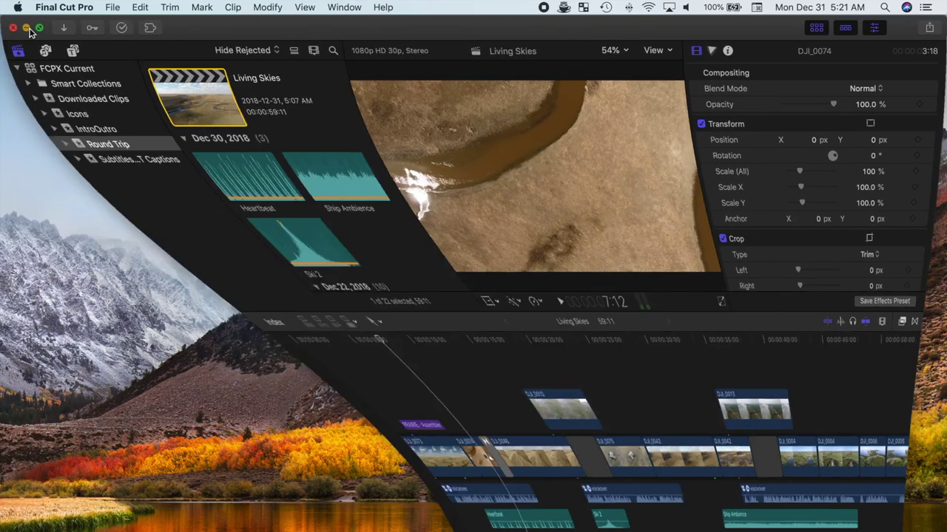
right_click(910, 127)
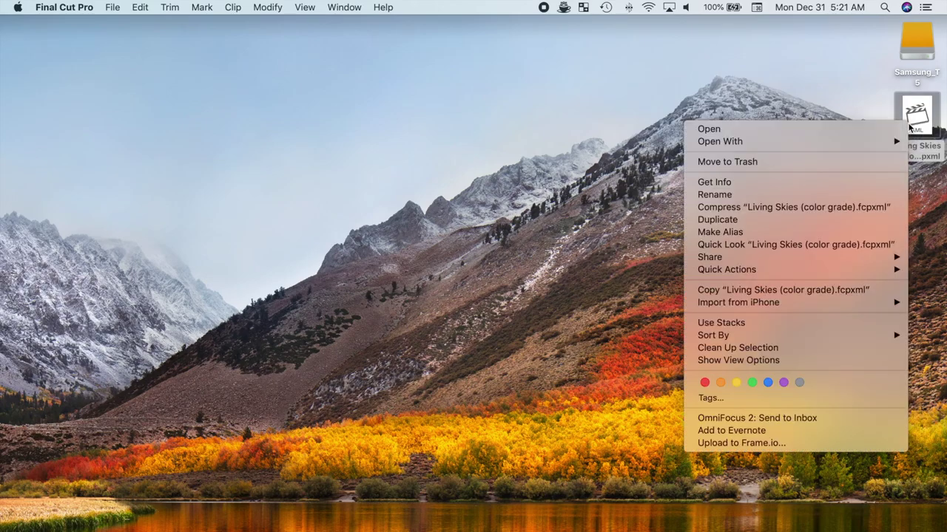
click(857, 181)
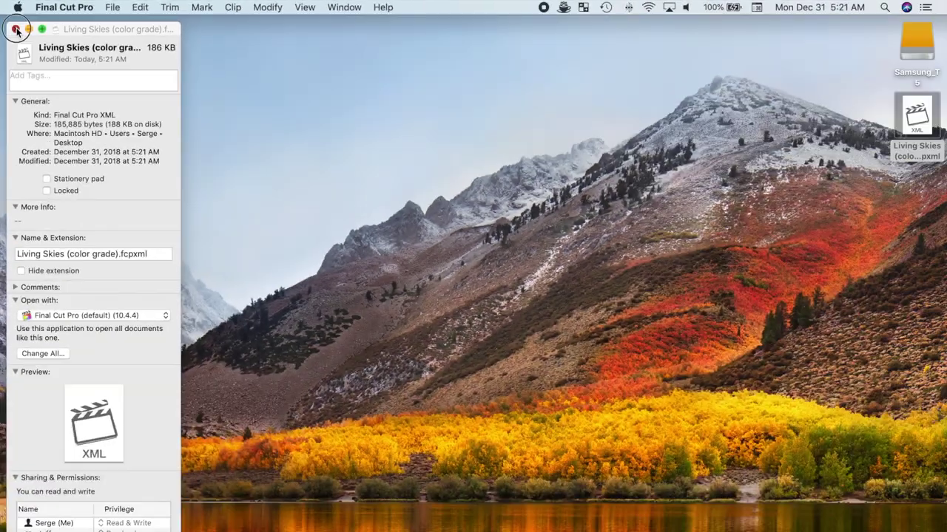
click(42, 79)
Launch DaVinci Resolve and create a new project named 'Living Skies'.
mouse_move(742, 510)
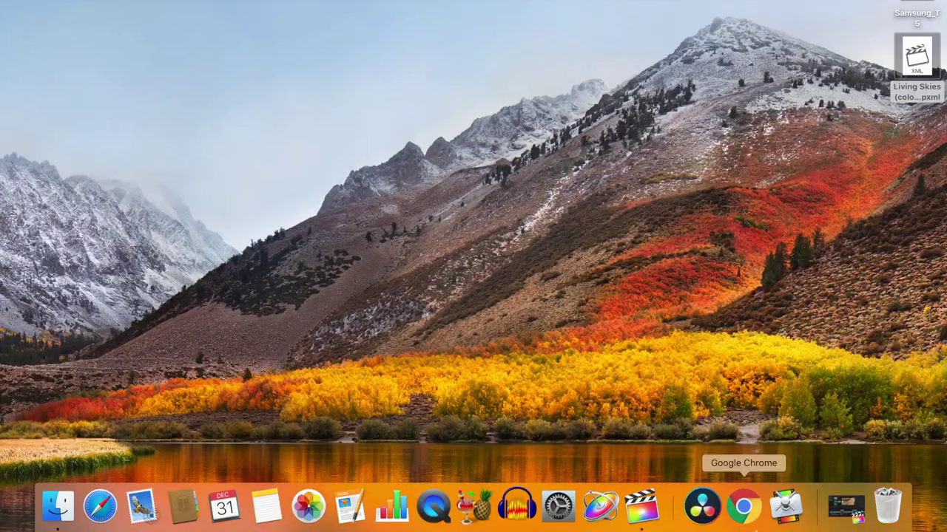
click(696, 510)
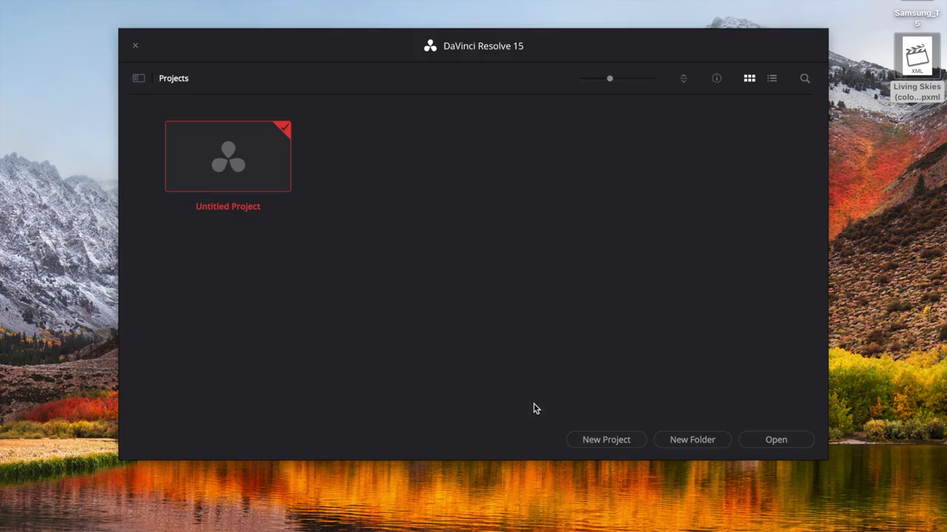
click(620, 442)
text(Living Skies)
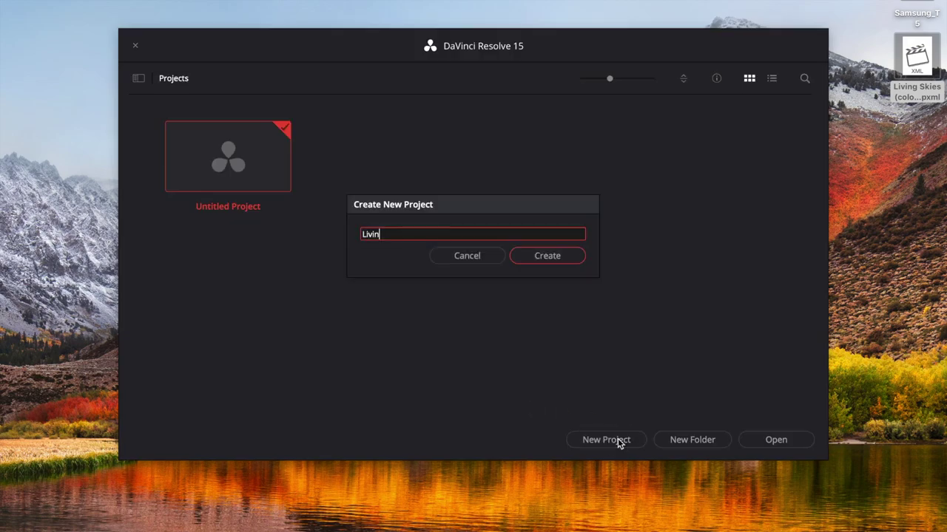
click(546, 256)
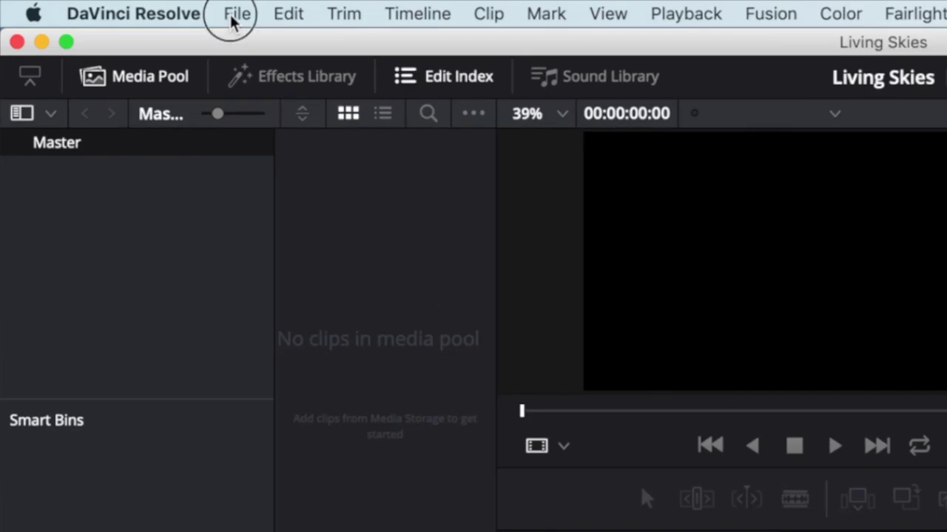
Choose File > Import Timeline > Import AAF, EDL, XML to bring in a timeline.
click(125, 8)
mouse_move(383, 299)
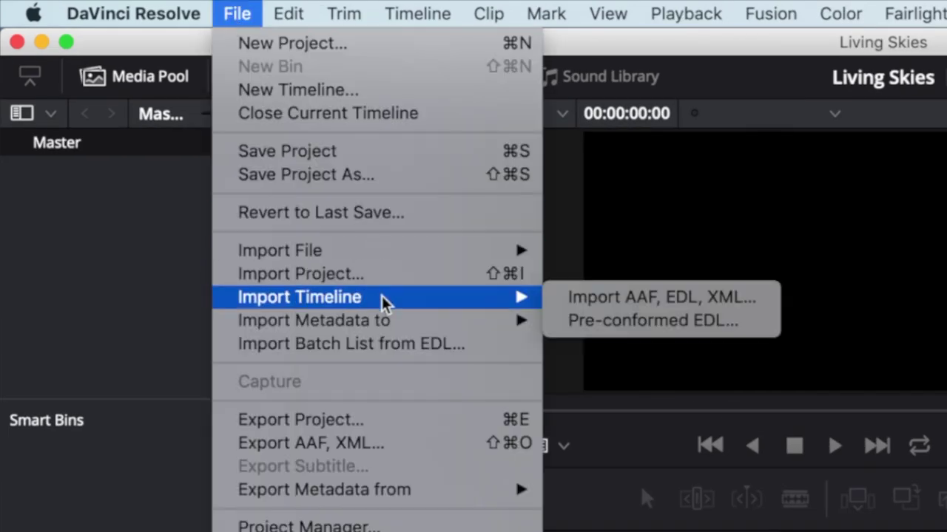
click(653, 298)
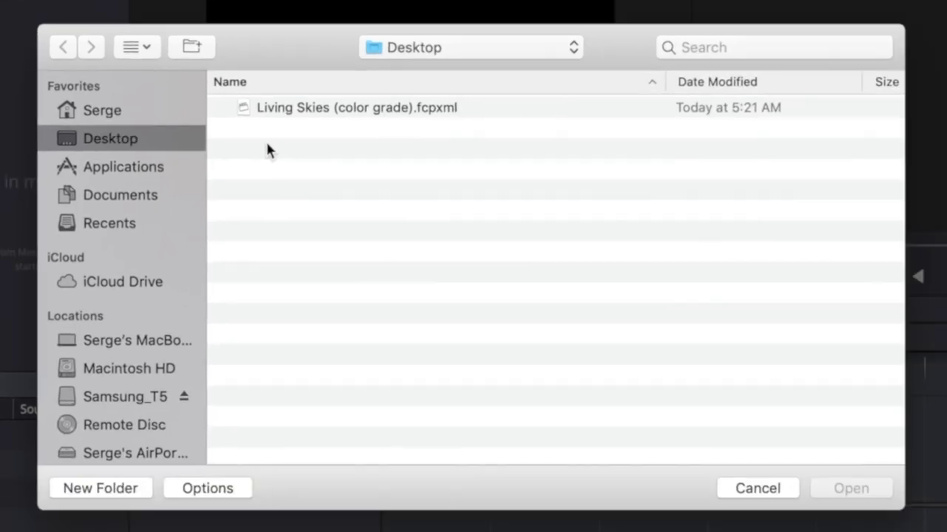
Load Living Skies (color grade).fcpxml with Use color information left unchecked.
click(311, 111)
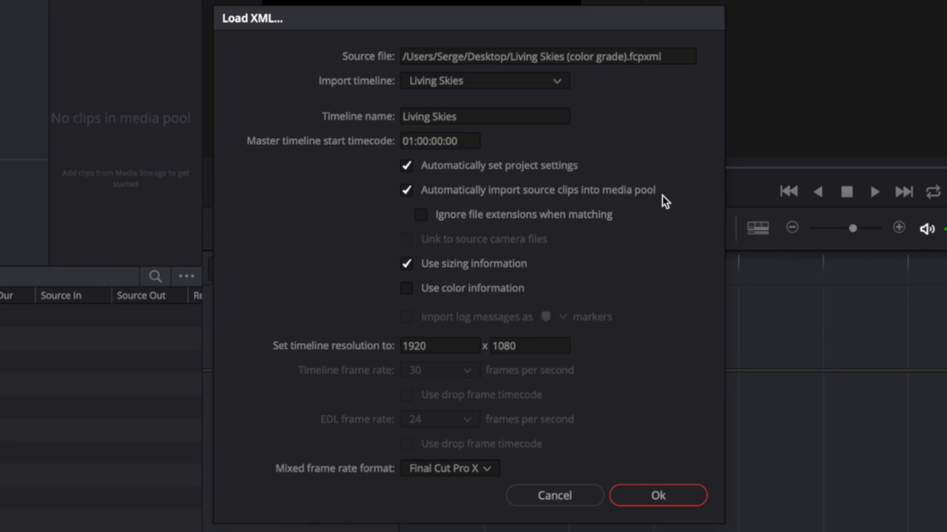
click(410, 292)
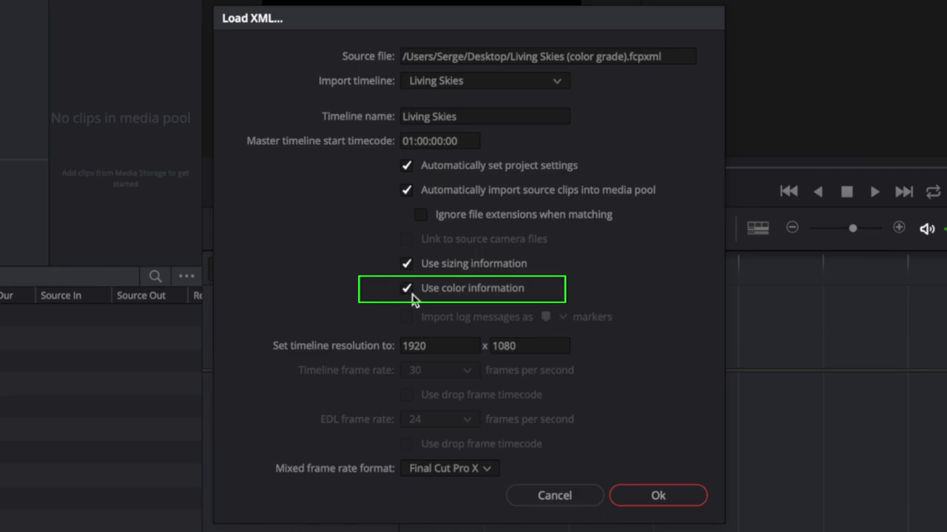
click(409, 293)
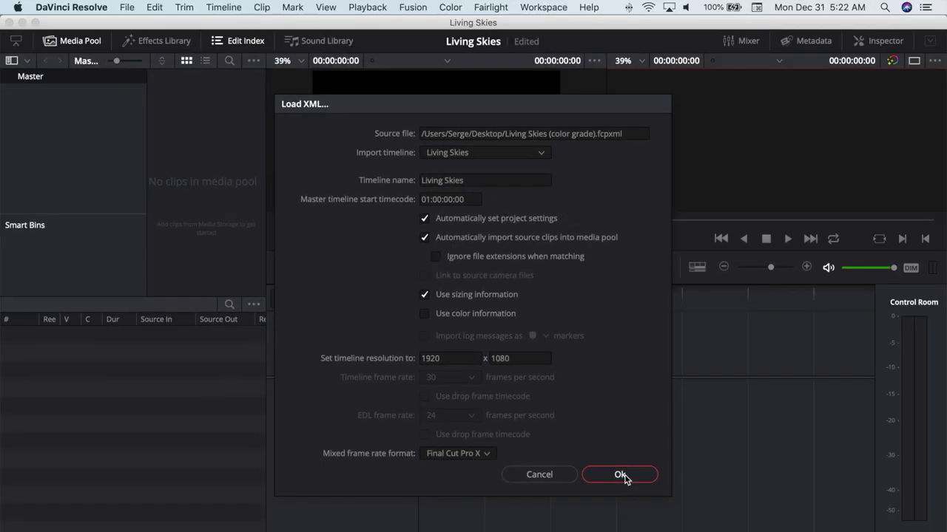
click(624, 477)
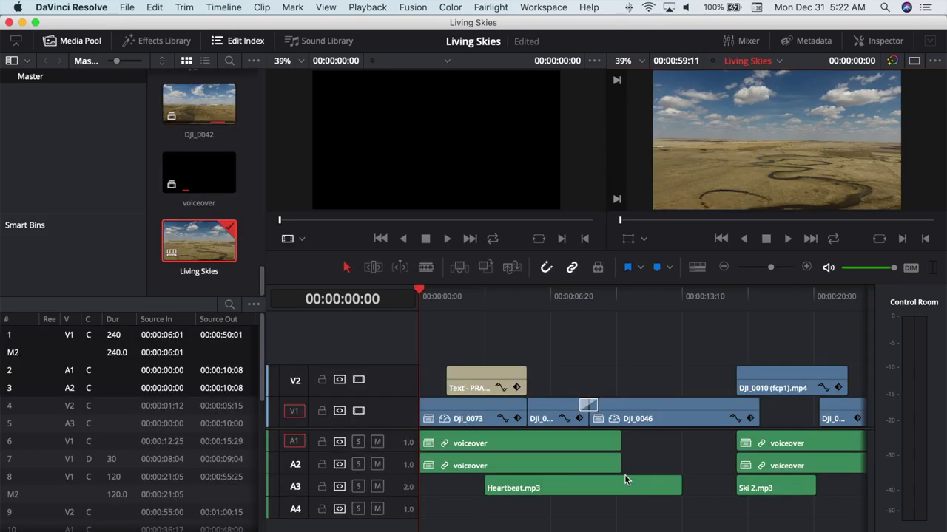
Scroll through the imported timeline's aerial clips, title, voiceover and music tracks.
scroll(499, 346, right, 10)
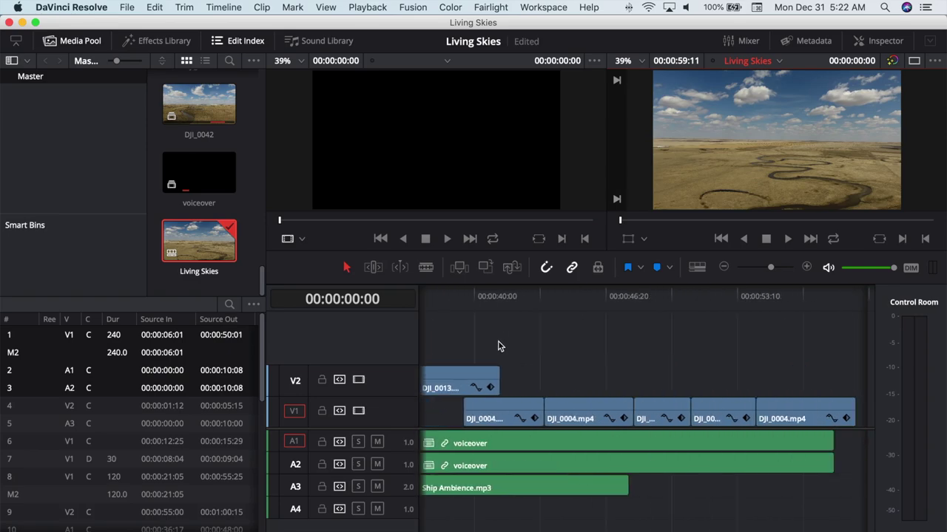
scroll(498, 345, left, 10)
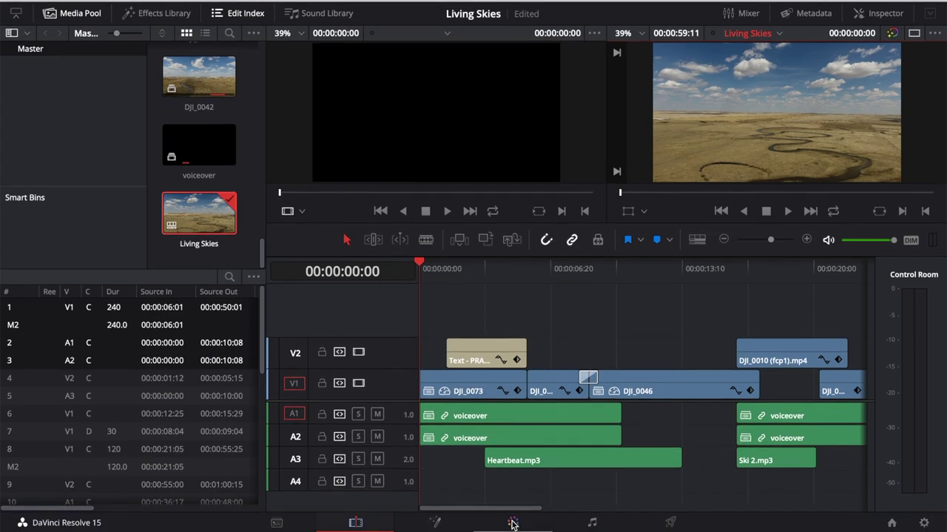
Grade the aerial clip to Gain 1.03 and Lift -0.02 with a Hue vs Sat boost.
click(513, 524)
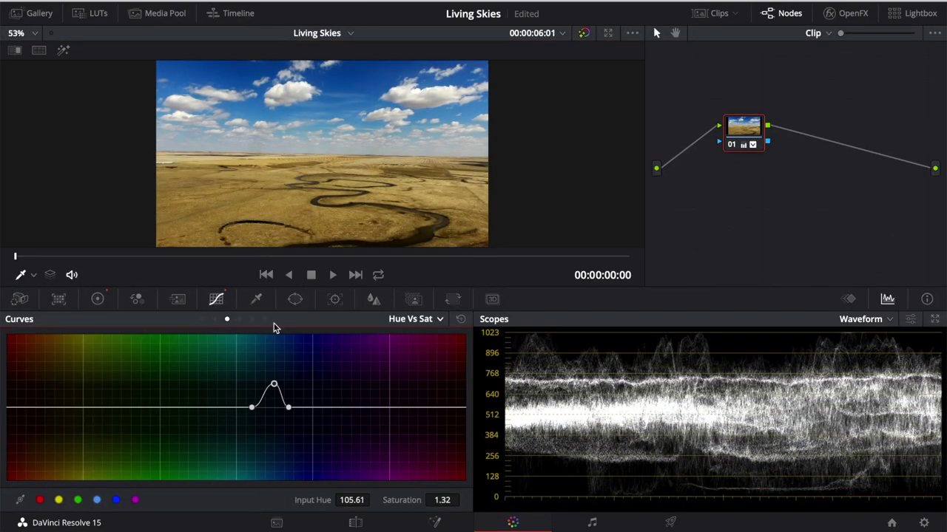
drag(57, 406, 59, 395)
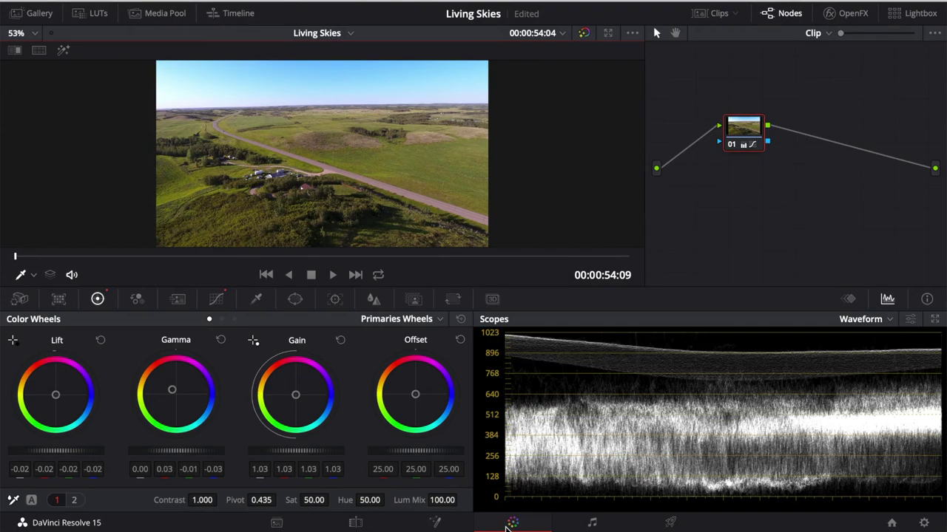
On the Deliver page, choose the Final Cut Pro X render preset.
click(668, 523)
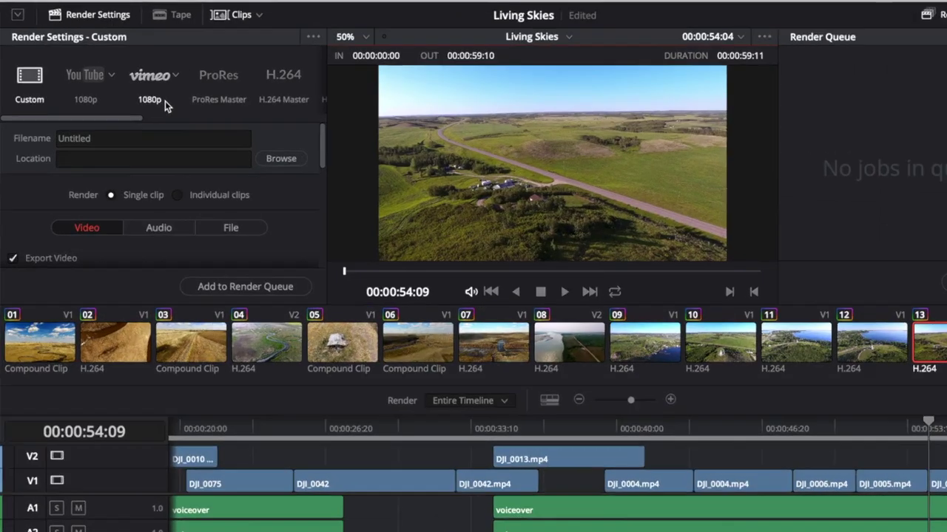
scroll(148, 91, right, 5)
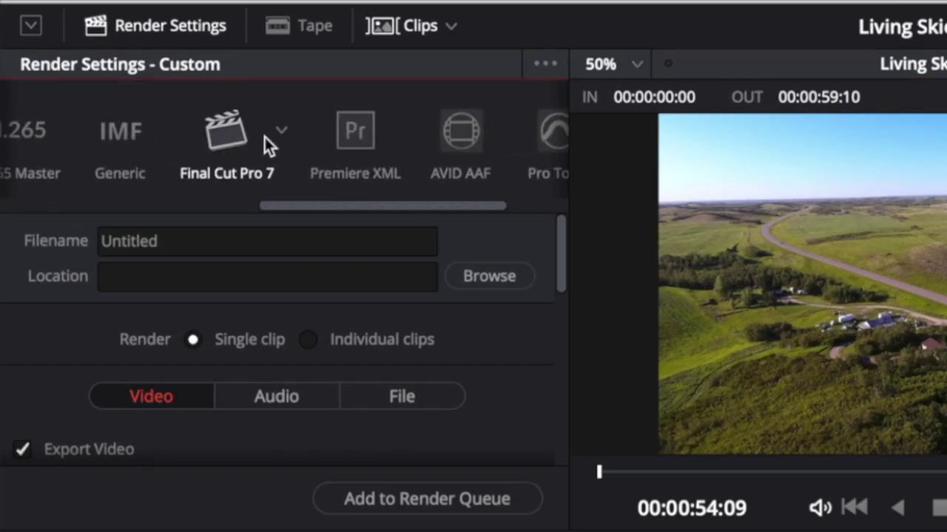
click(278, 127)
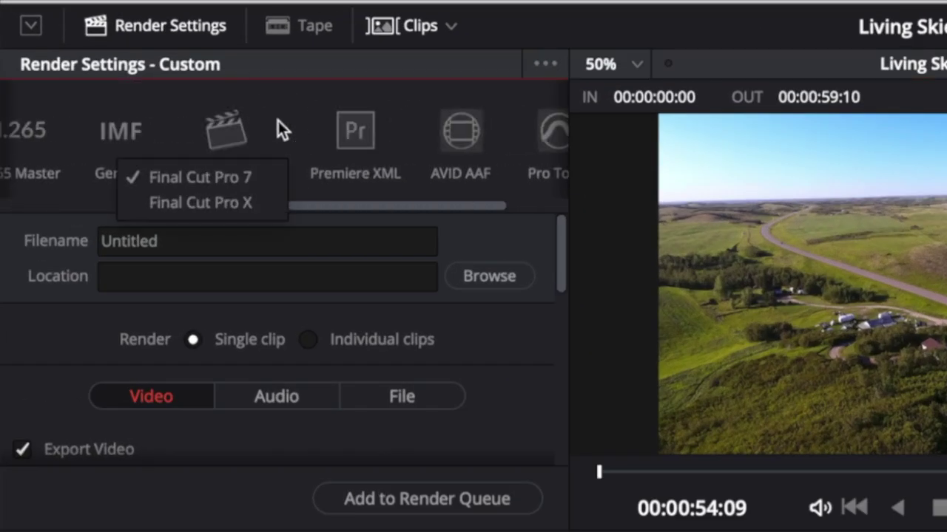
click(258, 205)
Set the render location to a new 'Resolve Renders' folder on the Desktop.
click(489, 276)
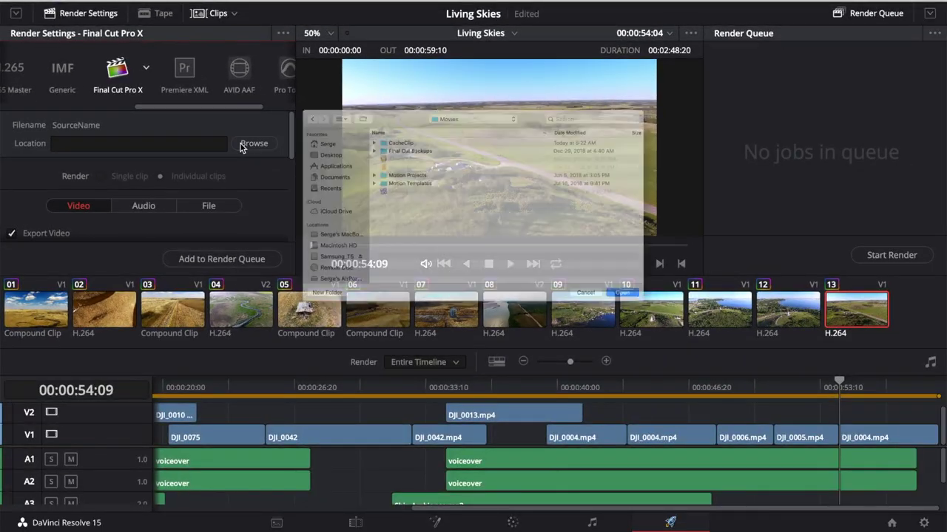
click(247, 130)
click(249, 339)
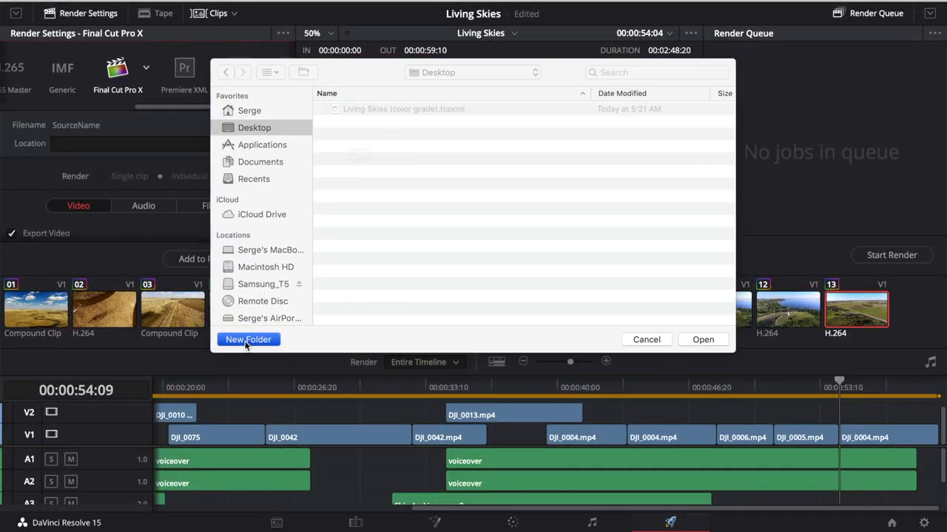
text(Resolve Renders)
click(428, 187)
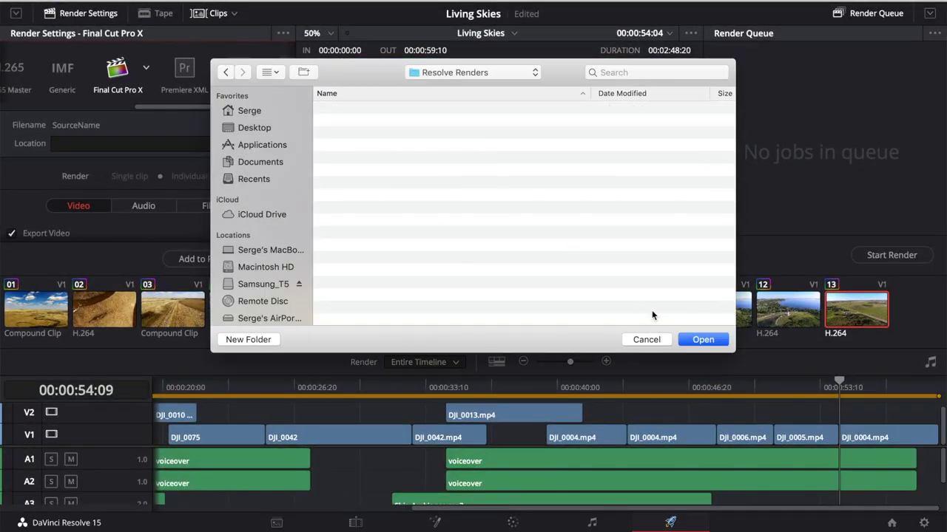
click(703, 339)
Set the codec type to Apple ProRes 422, queue the job and render it.
scroll(195, 177, down, 5)
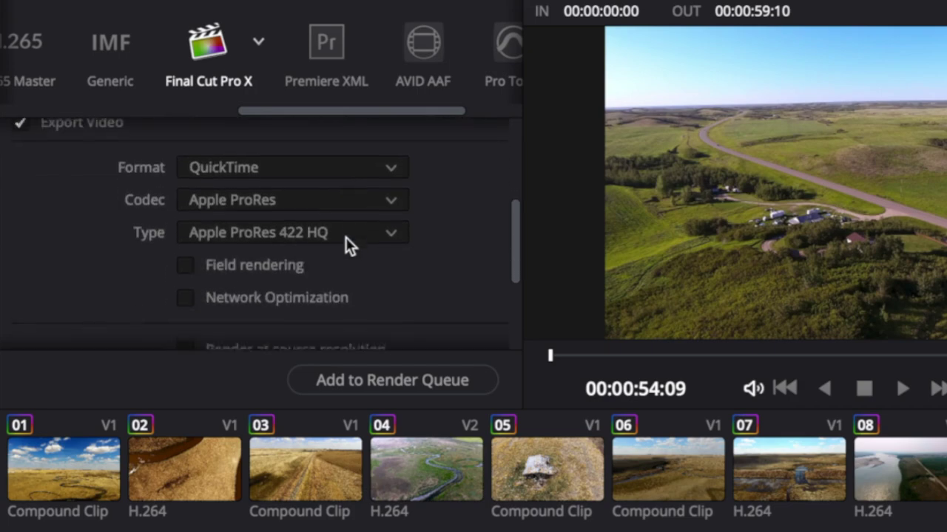
scroll(195, 177, up, 1)
click(397, 253)
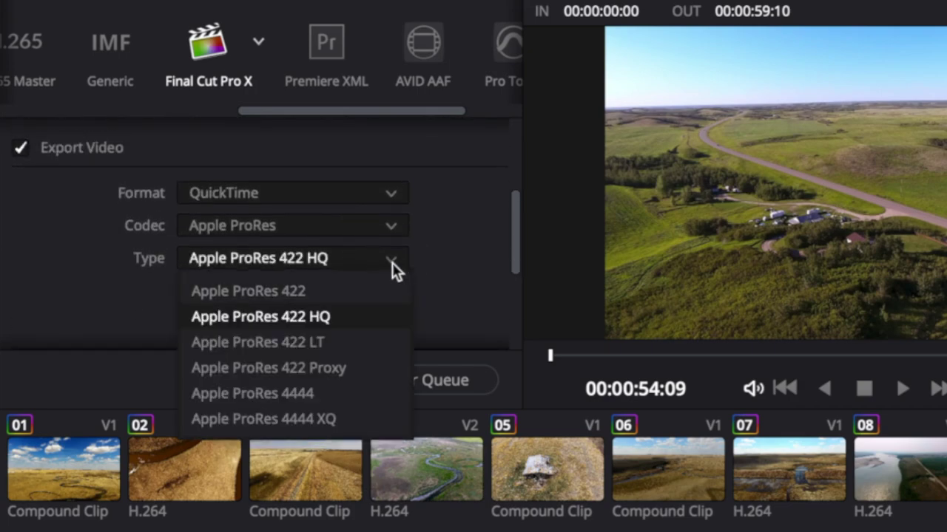
click(363, 283)
scroll(368, 291, up, 5)
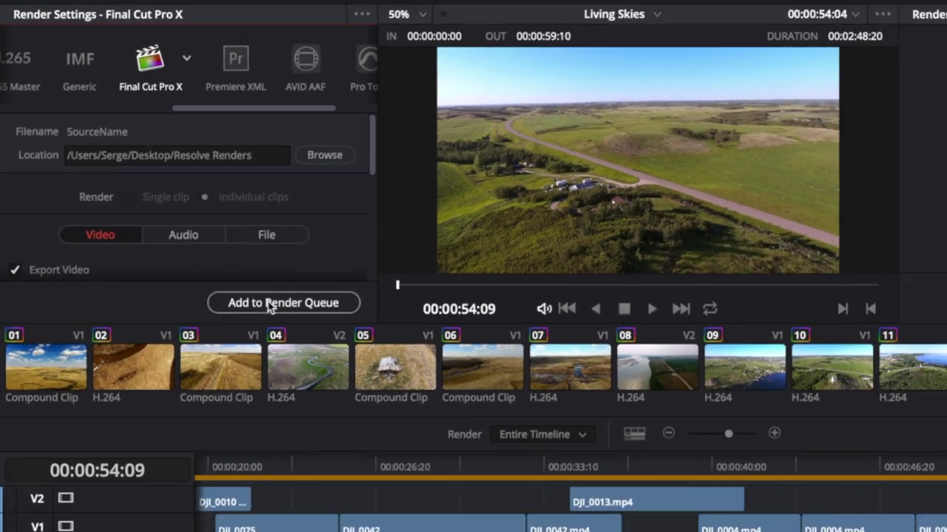
click(374, 380)
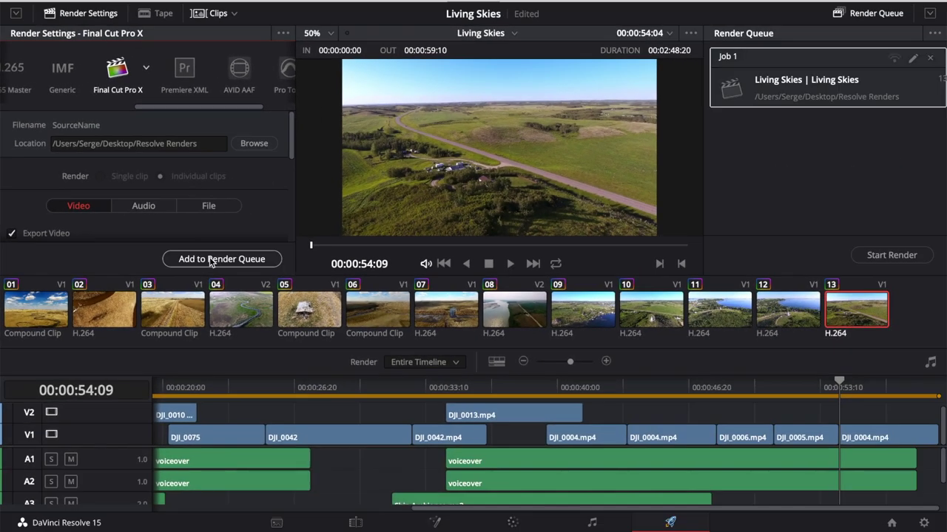
click(883, 256)
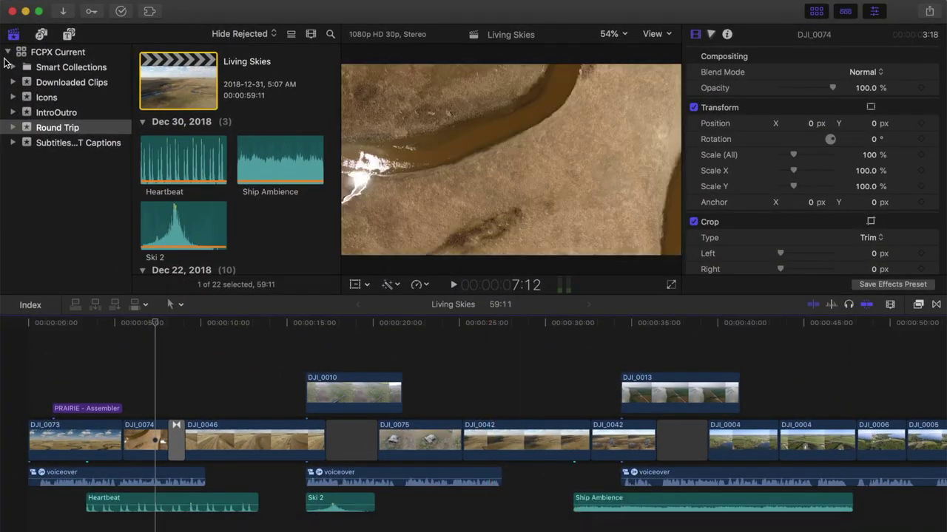
Import the Living Skies fcpxml from Resolve Renders into the FCPX Current library.
click(47, 56)
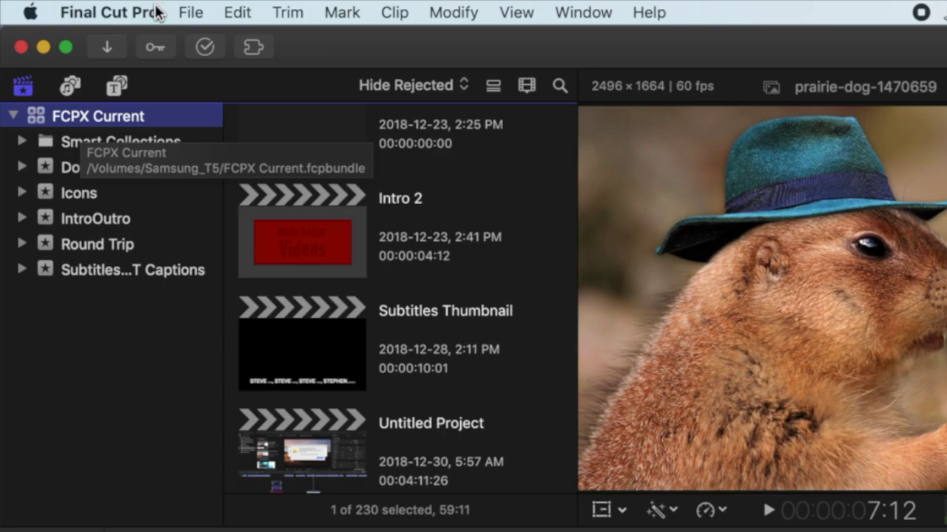
click(186, 14)
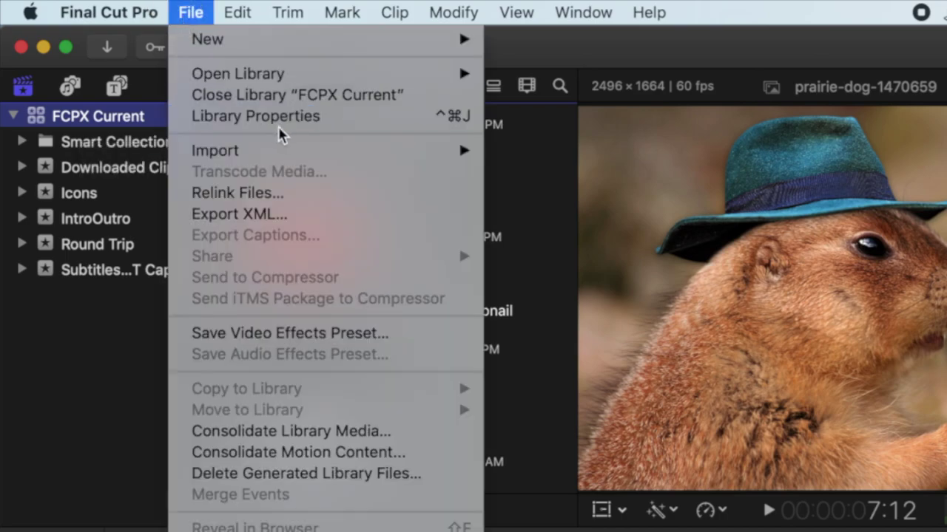
mouse_move(286, 152)
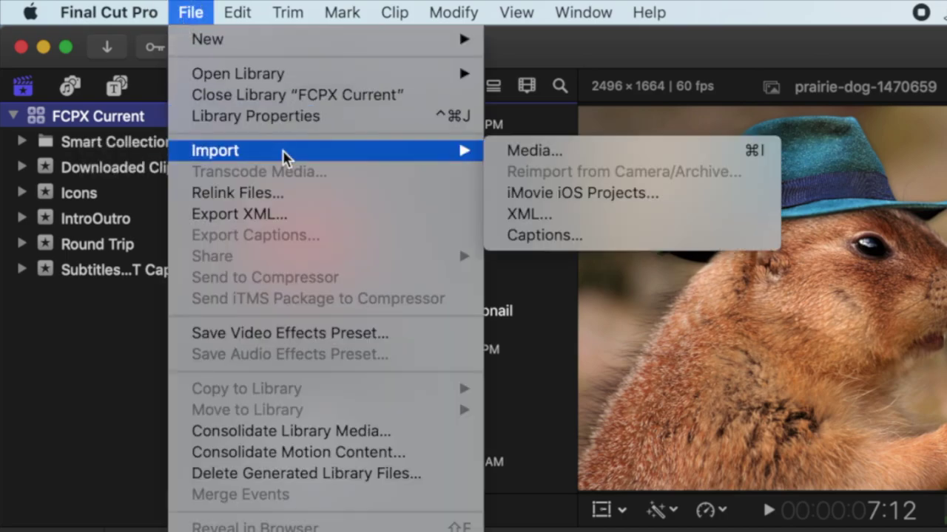
click(581, 214)
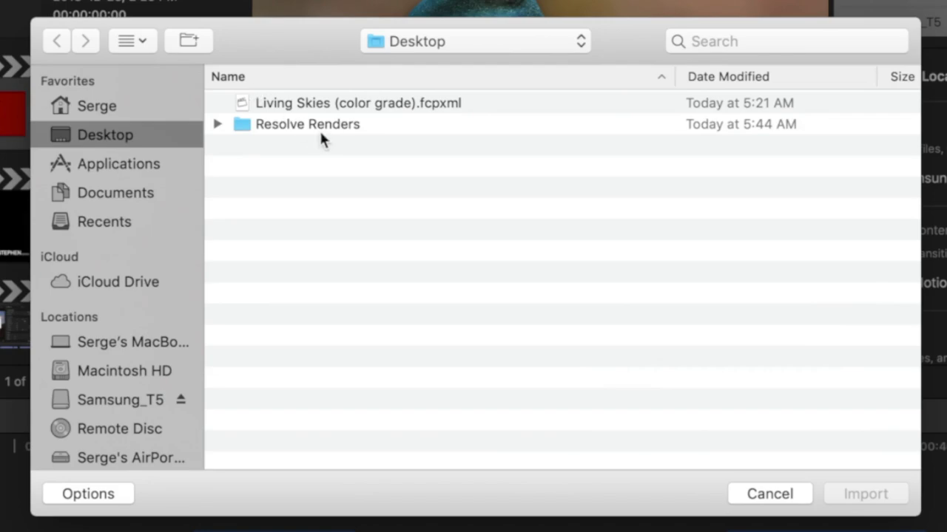
double_click(324, 124)
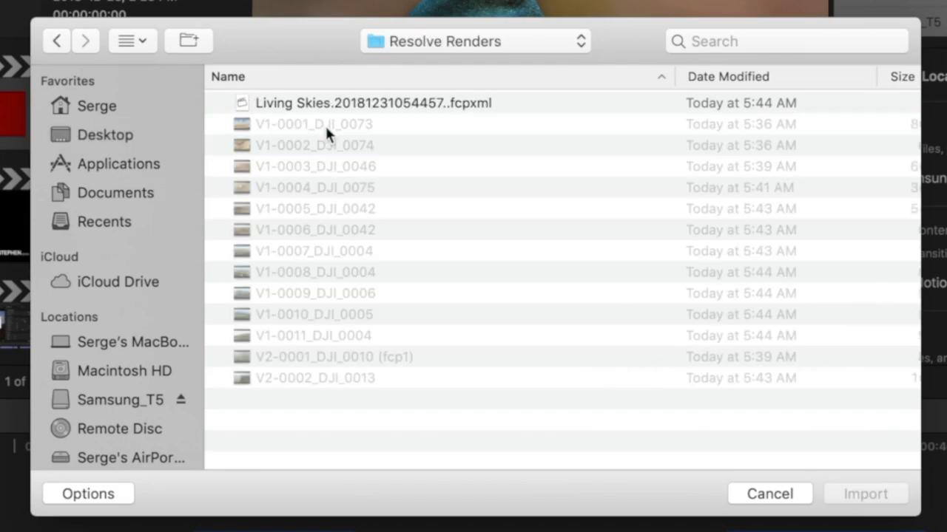
click(350, 102)
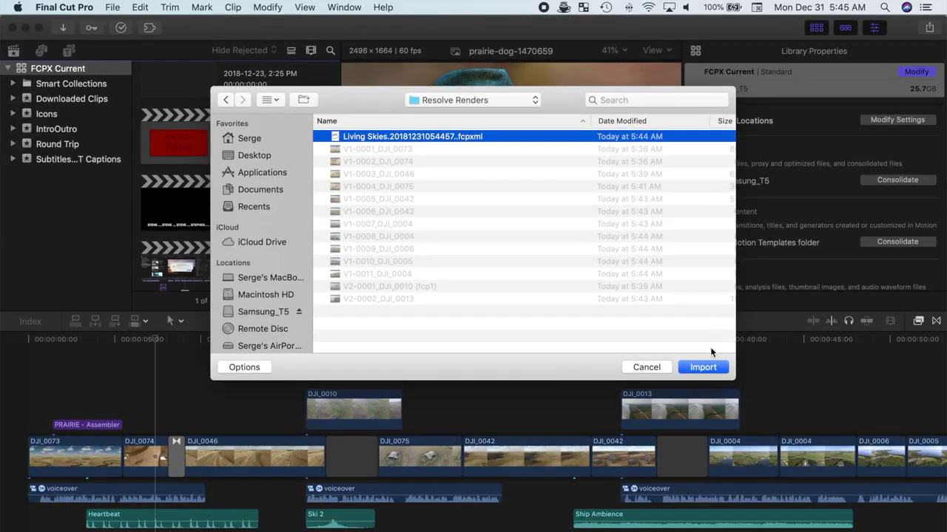
click(864, 494)
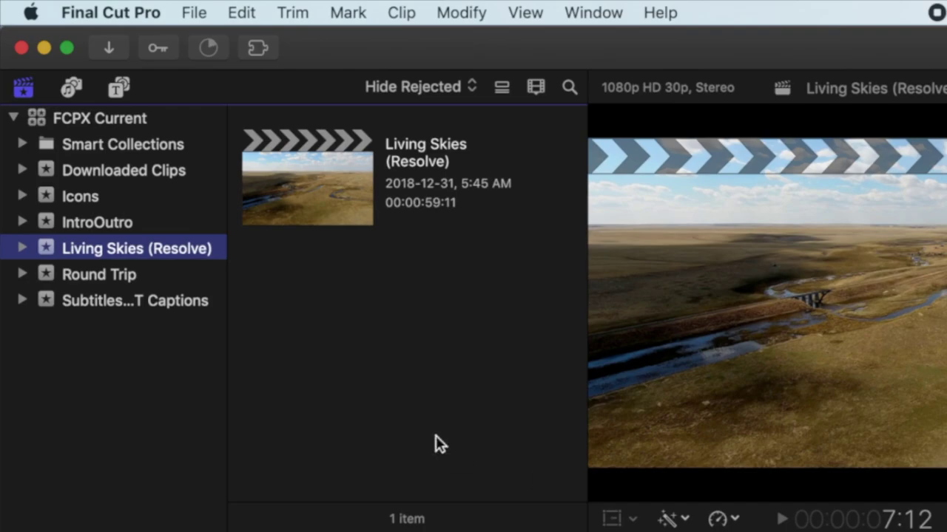
Open the Living Skies (Resolve) event's project in the timeline and play it.
click(166, 248)
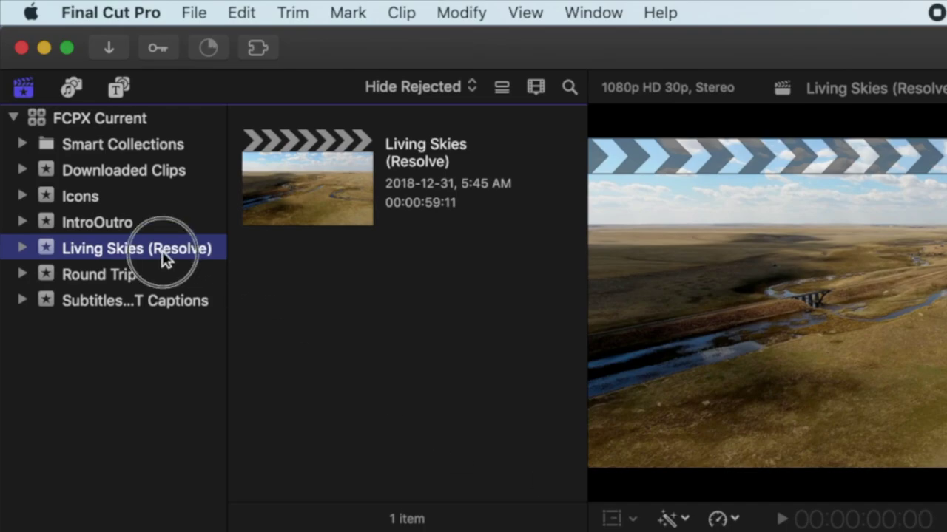
double_click(289, 220)
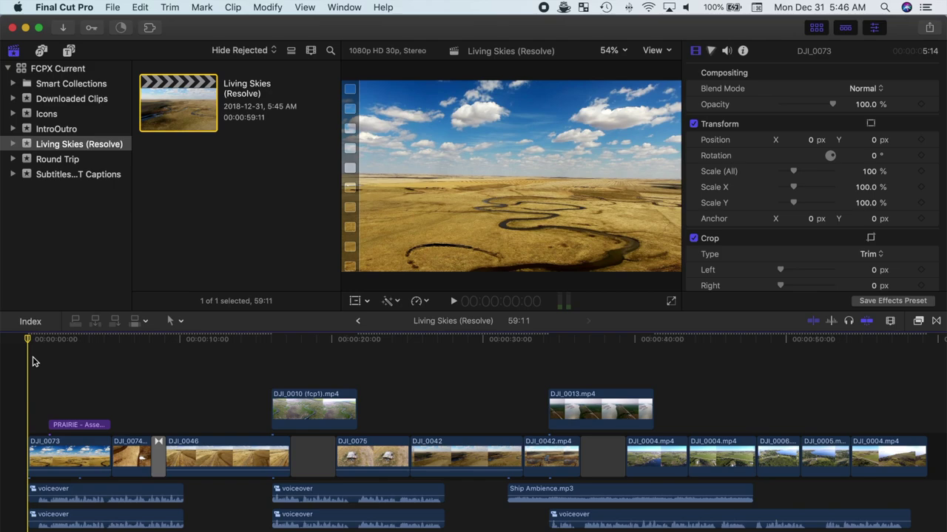
key(space)
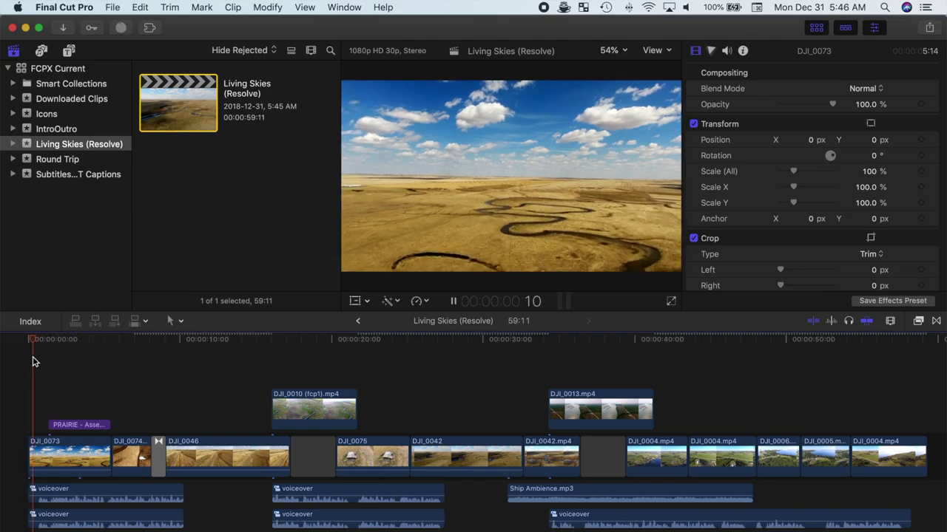